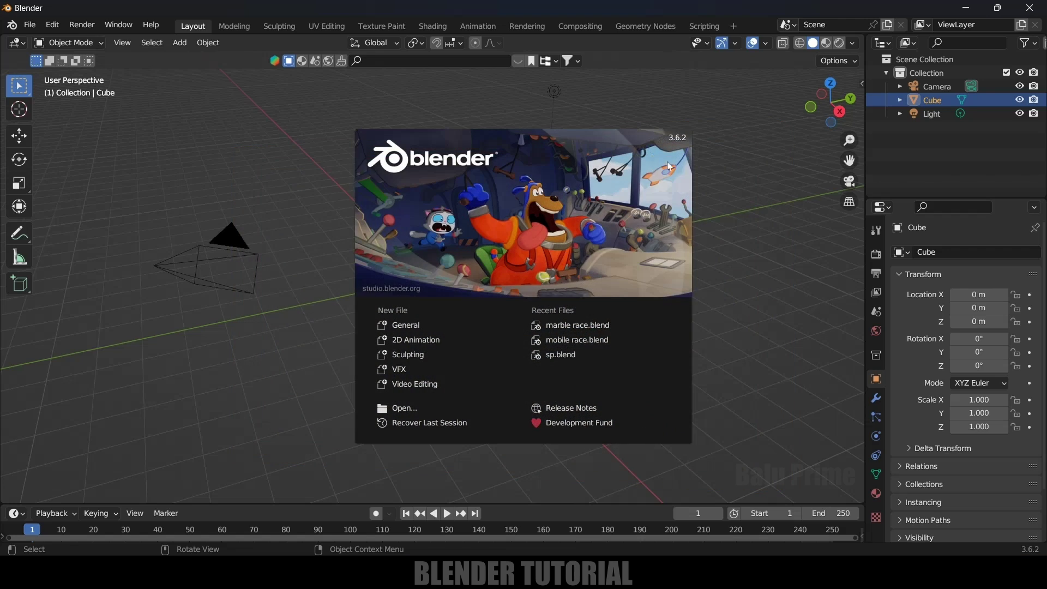
# - Dismiss the splash screen and delete the default camera, light and cube
pyautogui.click(748, 265)
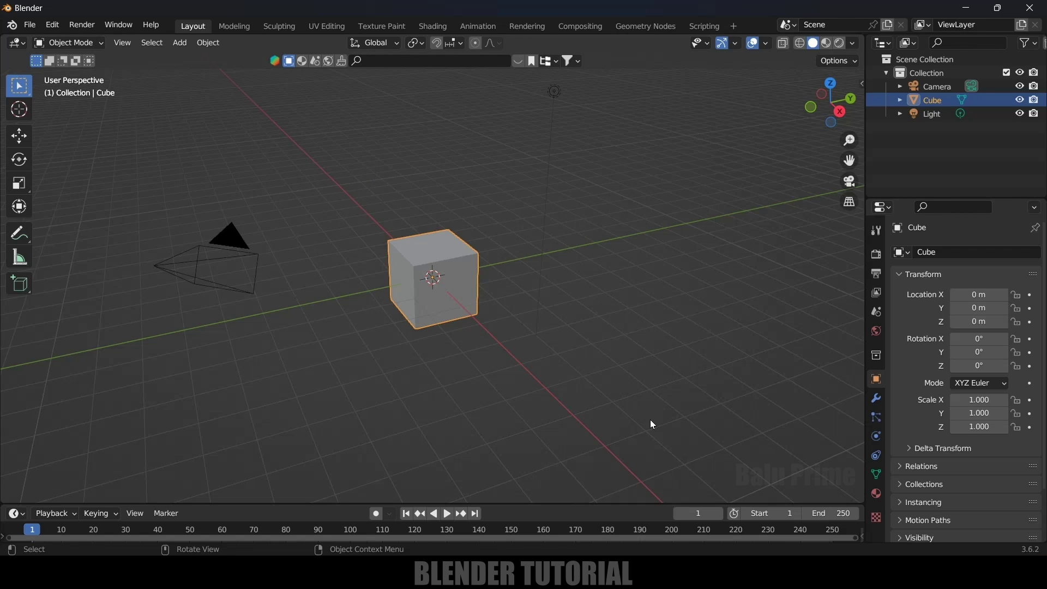
pyautogui.press('a')
pyautogui.press('Delete')
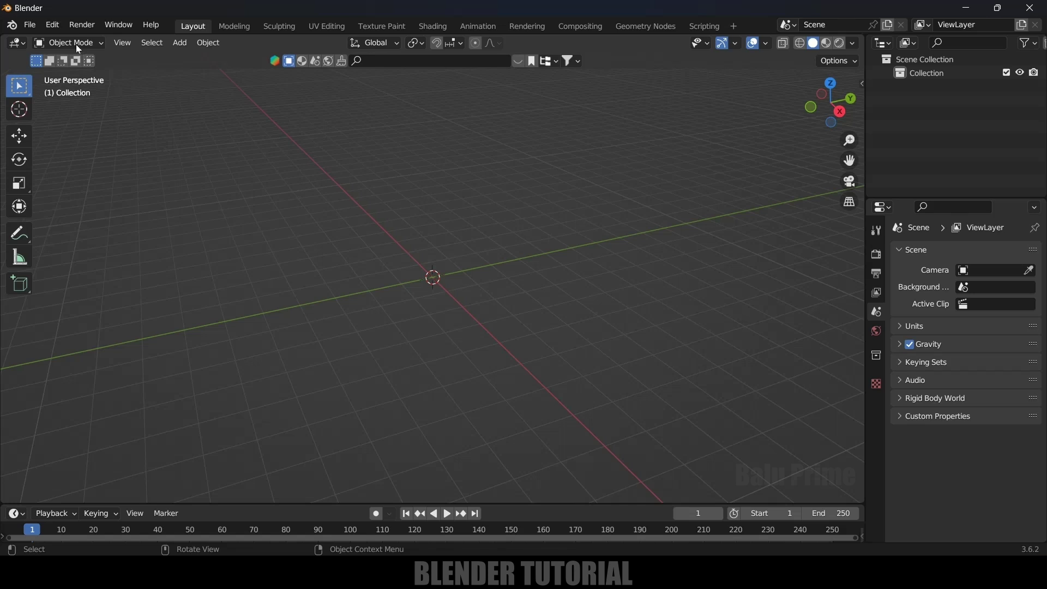
# - Enable the Import Images as Planes add-on in the Preferences add-ons list
pyautogui.click(52, 26)
pyautogui.click(72, 219)
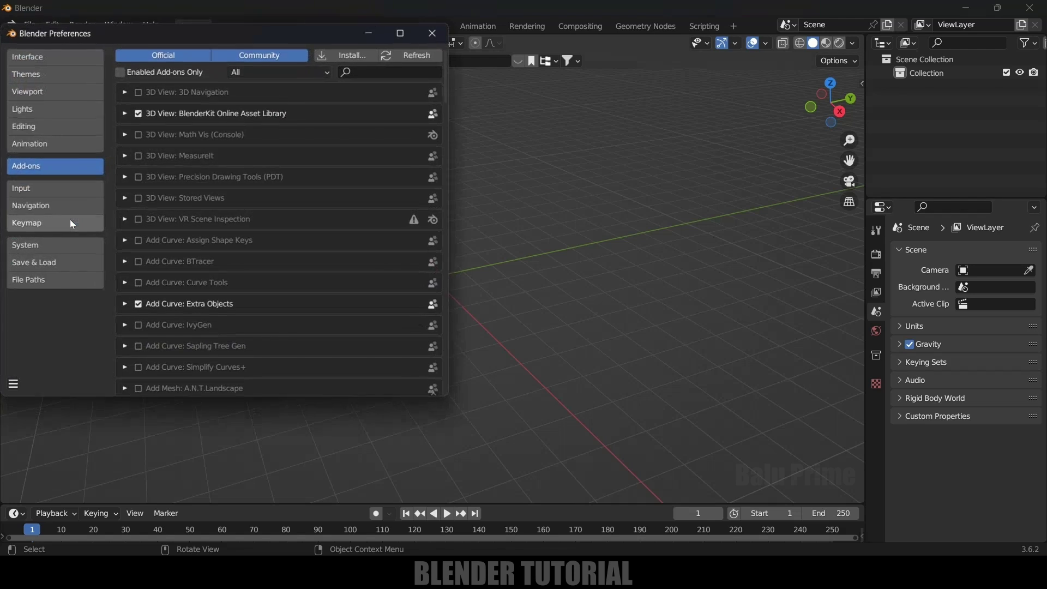
pyautogui.click(364, 73)
pyautogui.write('im')
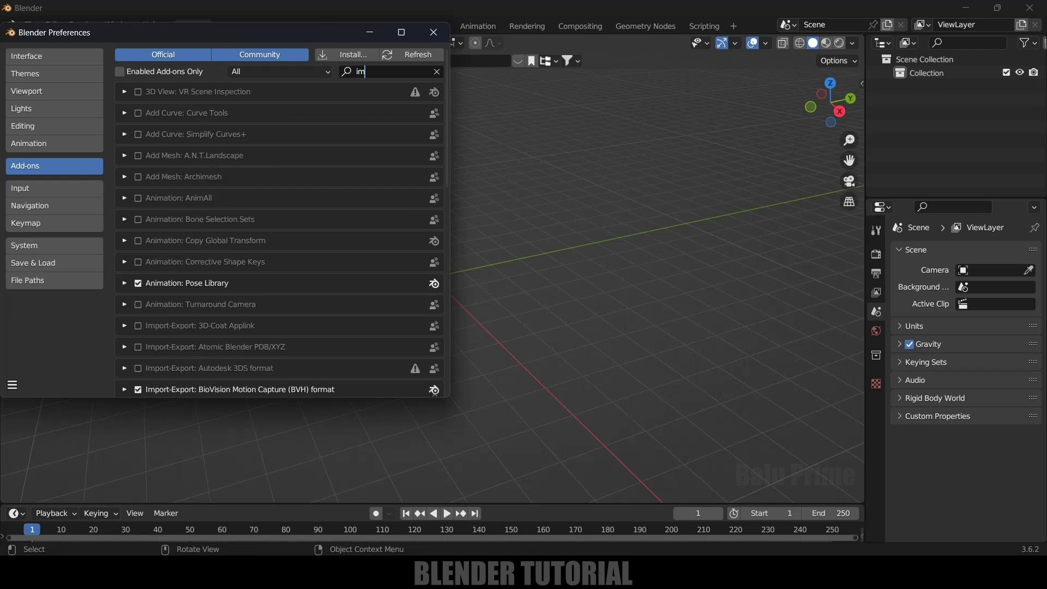
pyautogui.write('age')
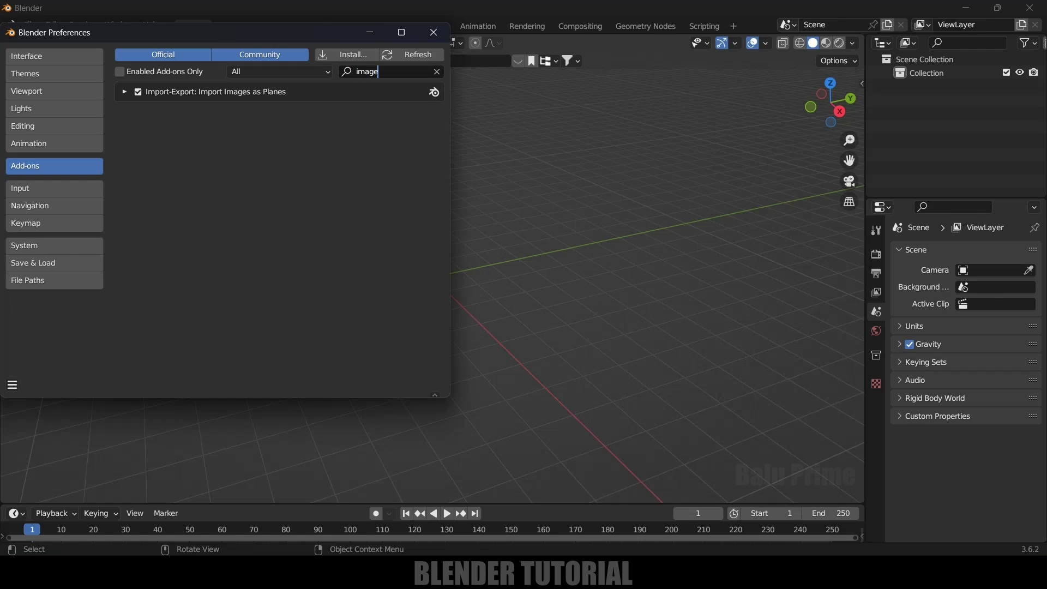
pyautogui.click(138, 93)
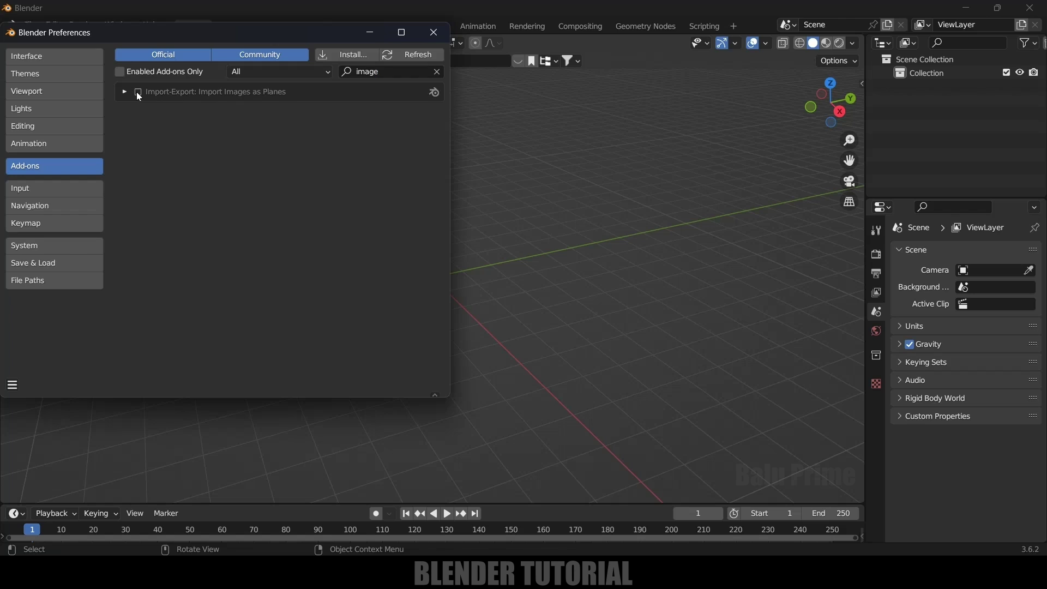
pyautogui.click(137, 93)
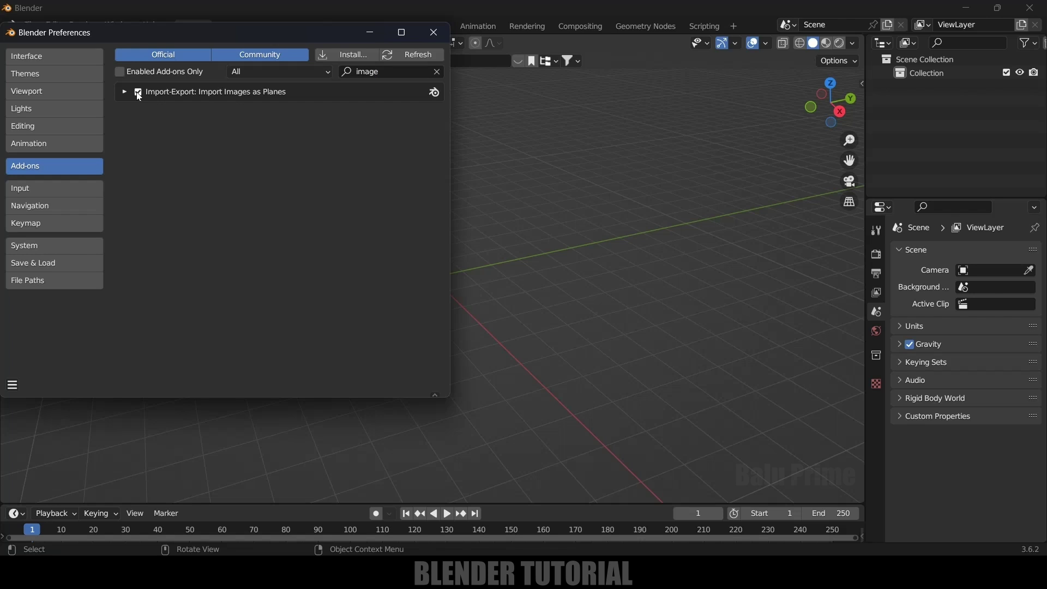
# - Save the preferences and close the Preferences window
pyautogui.click(13, 385)
pyautogui.click(33, 350)
pyautogui.click(433, 32)
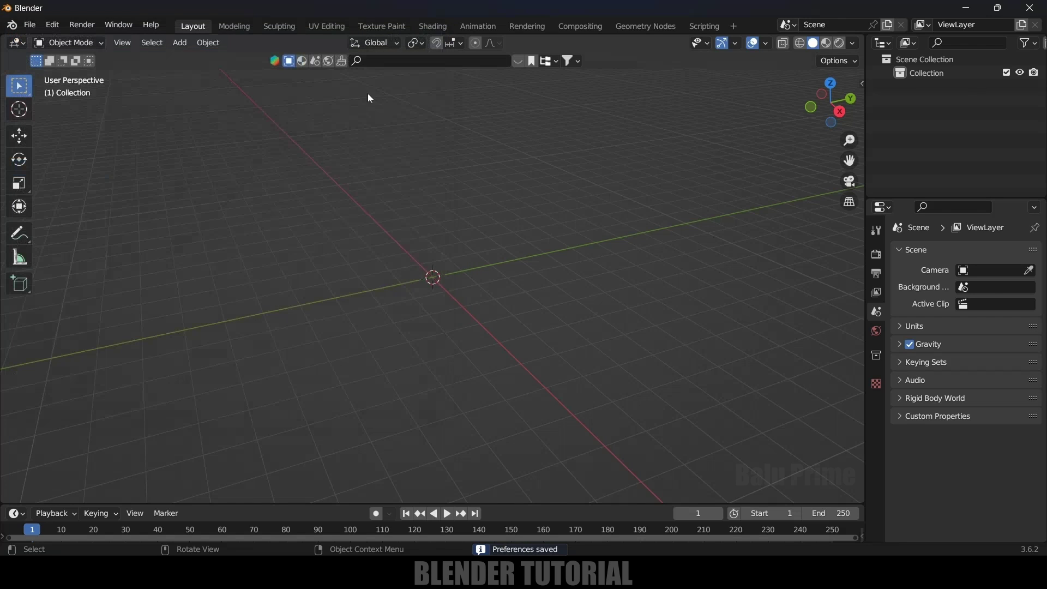
# - Import the tabby cat mp4 from Downloads using Add > Image > Images as Planes
pyautogui.click(188, 43)
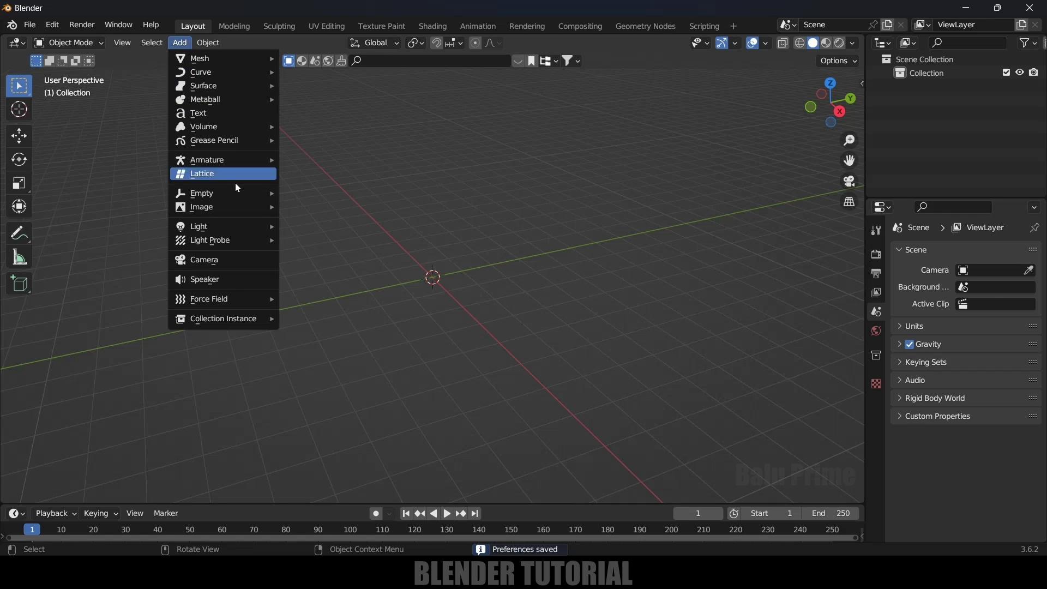
pyautogui.moveTo(201, 207)
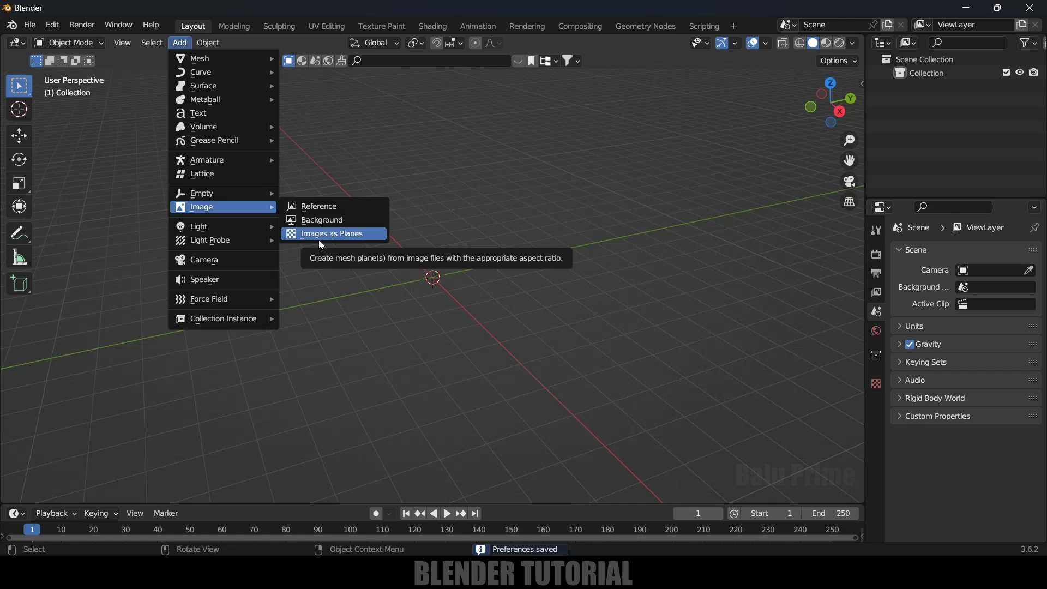
pyautogui.click(319, 239)
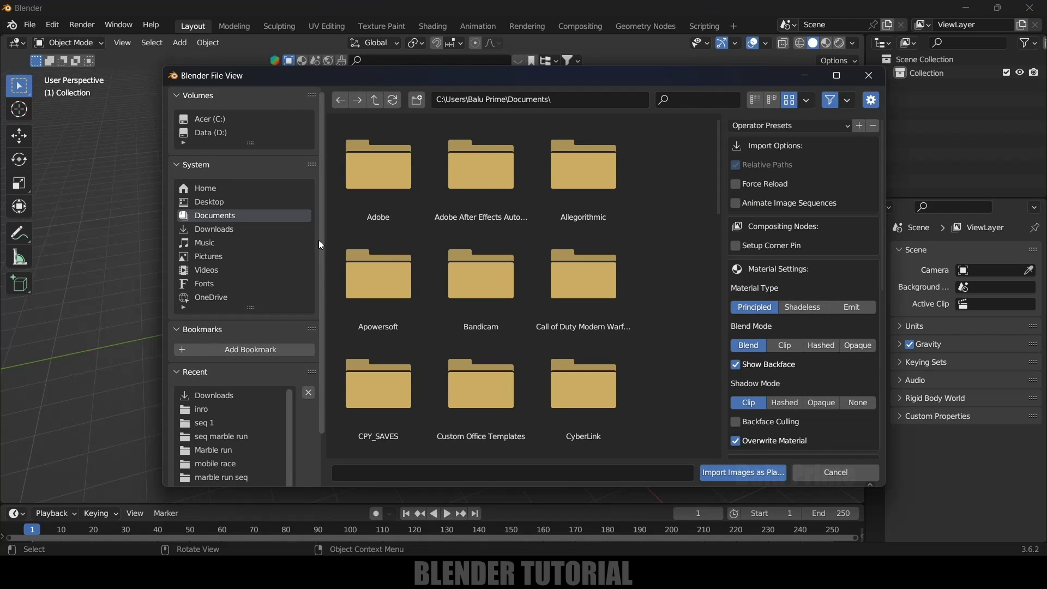
pyautogui.click(226, 228)
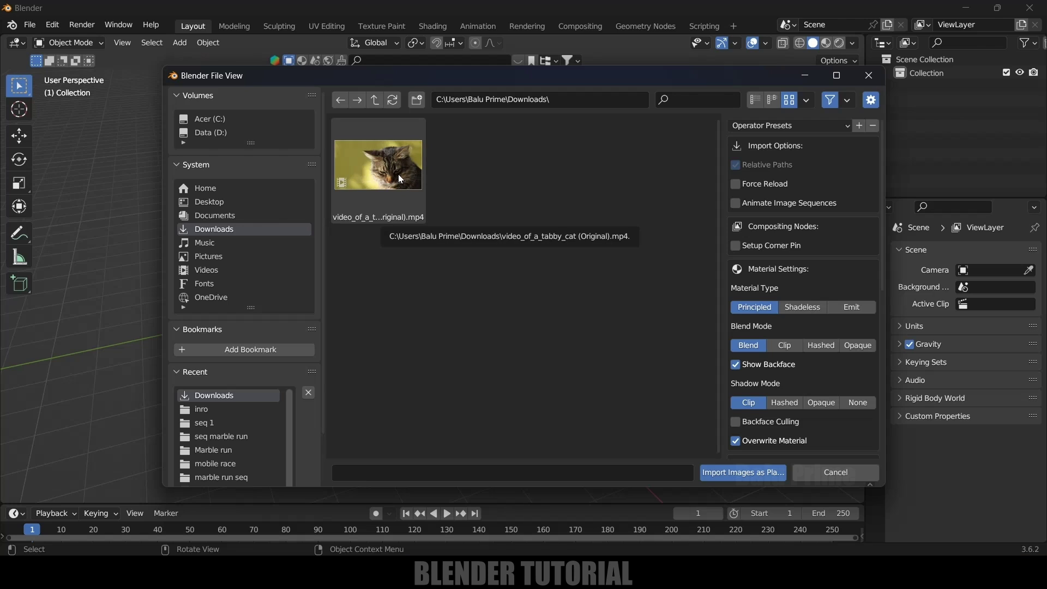
pyautogui.click(398, 174)
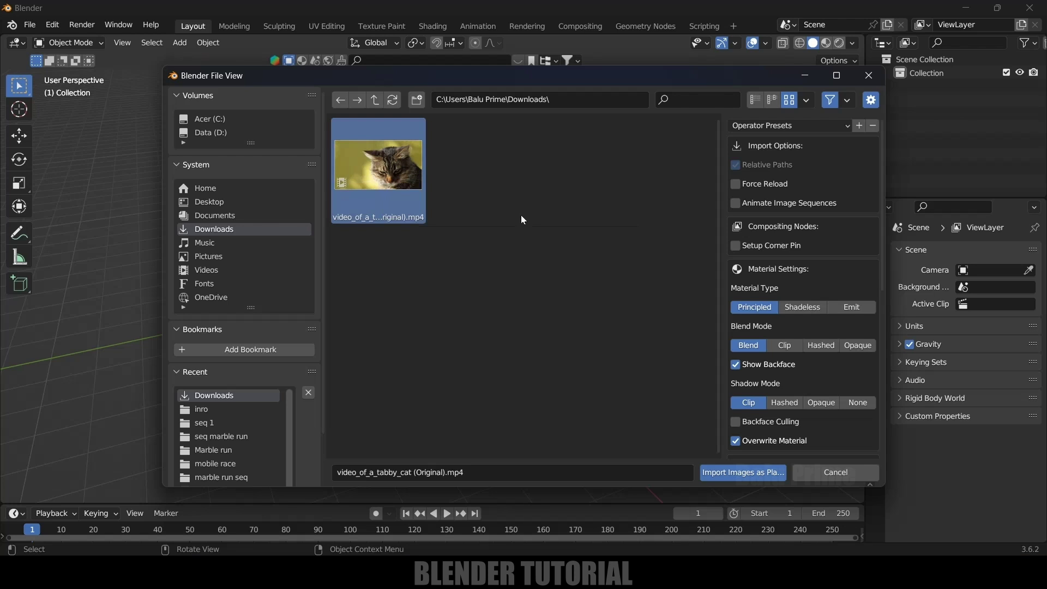
pyautogui.click(731, 473)
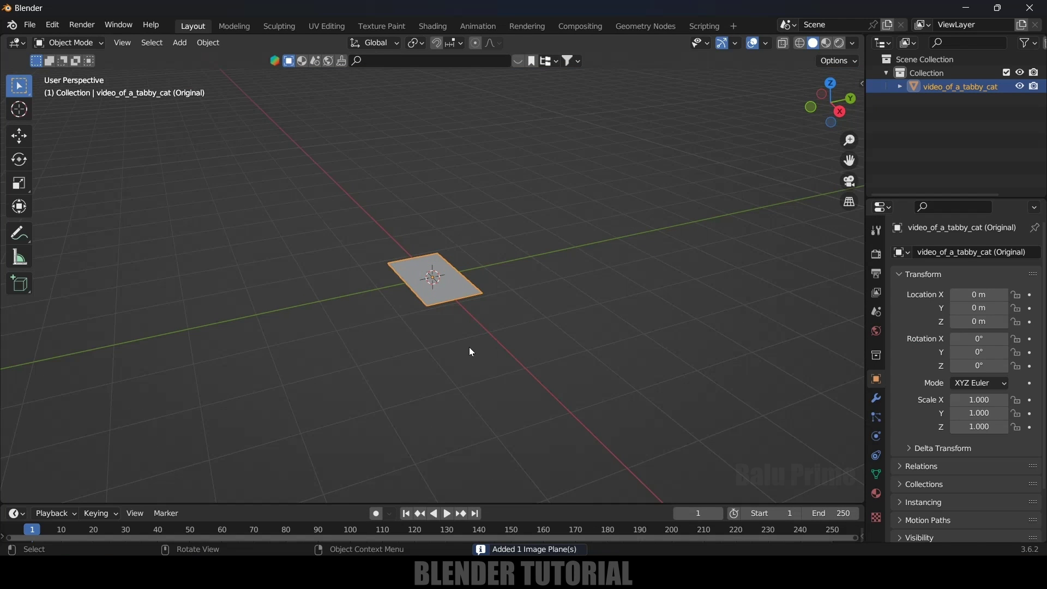
# - Scale the cat plane up to 4.094 and rotate it 90° on X
pyautogui.moveTo(468, 347); pyautogui.dragTo(490, 347, button='middle')
pyautogui.press('s')
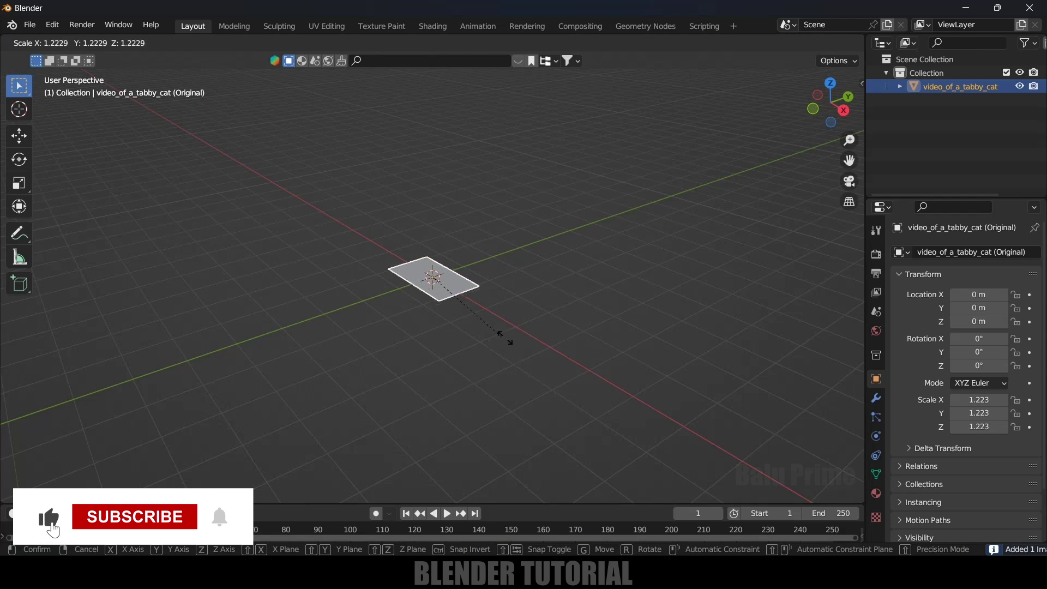
pyautogui.click(714, 398)
pyautogui.write('r')
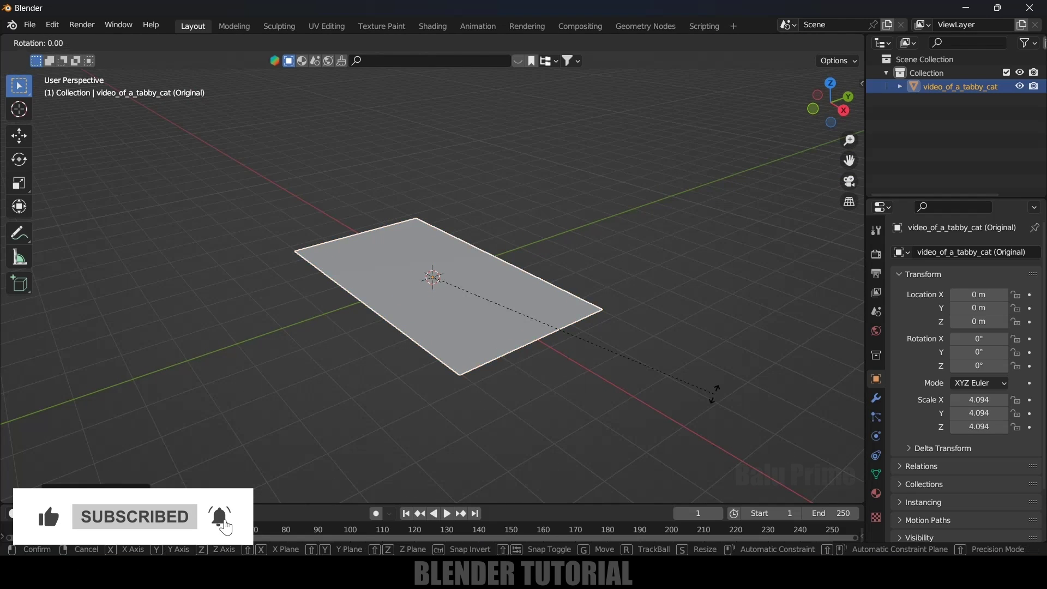
pyautogui.write('x90')
pyautogui.press('Return')
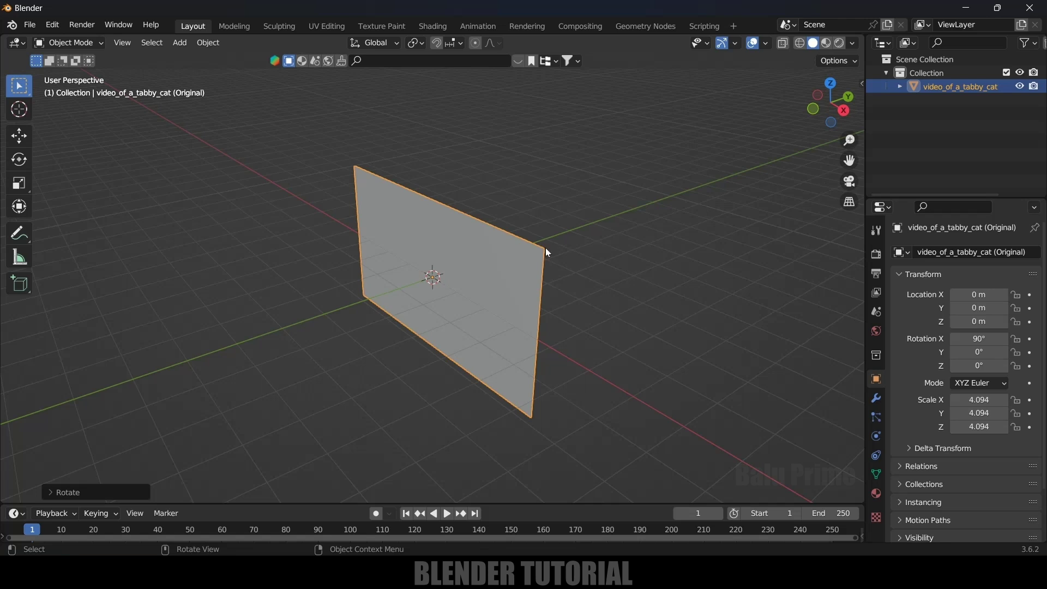
pyautogui.moveTo(545, 250)
pyautogui.mouseDown(button='middle')
pyautogui.moveTo(729, 225)
pyautogui.moveTo(575, 231)
pyautogui.mouseUp(button='middle')
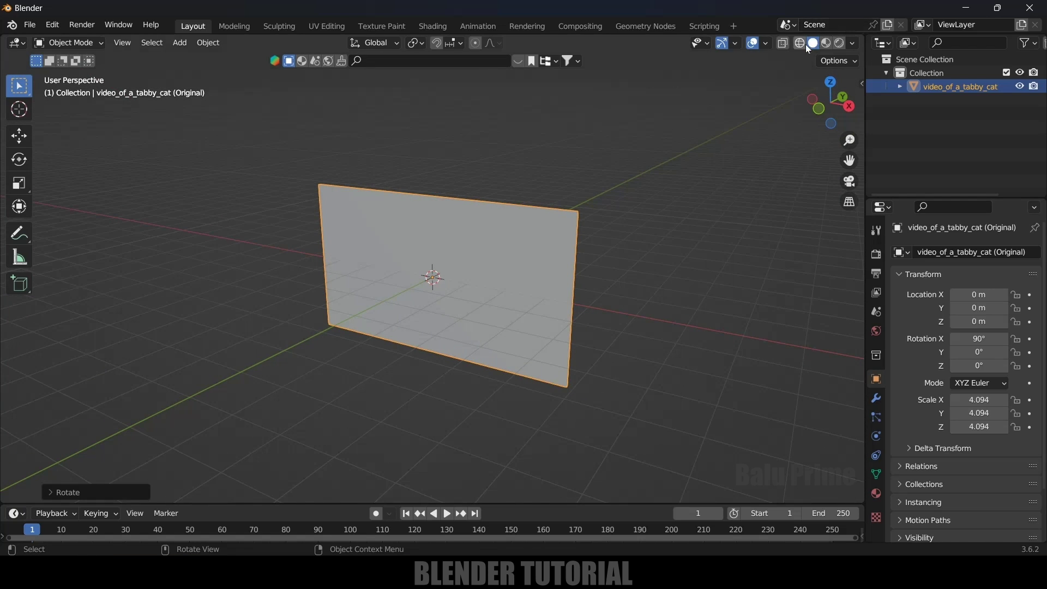
# - Play the cat video in Material Preview to frame 85, and set the end frame to 350
pyautogui.click(827, 43)
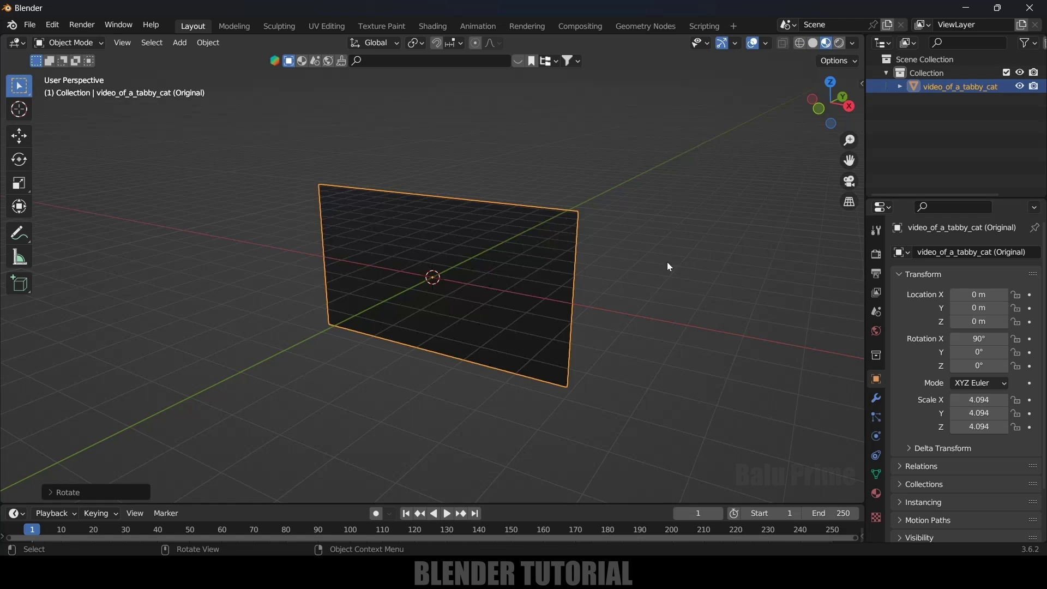
pyautogui.moveTo(659, 267); pyautogui.dragTo(667, 261, button='middle')
pyautogui.press('space')
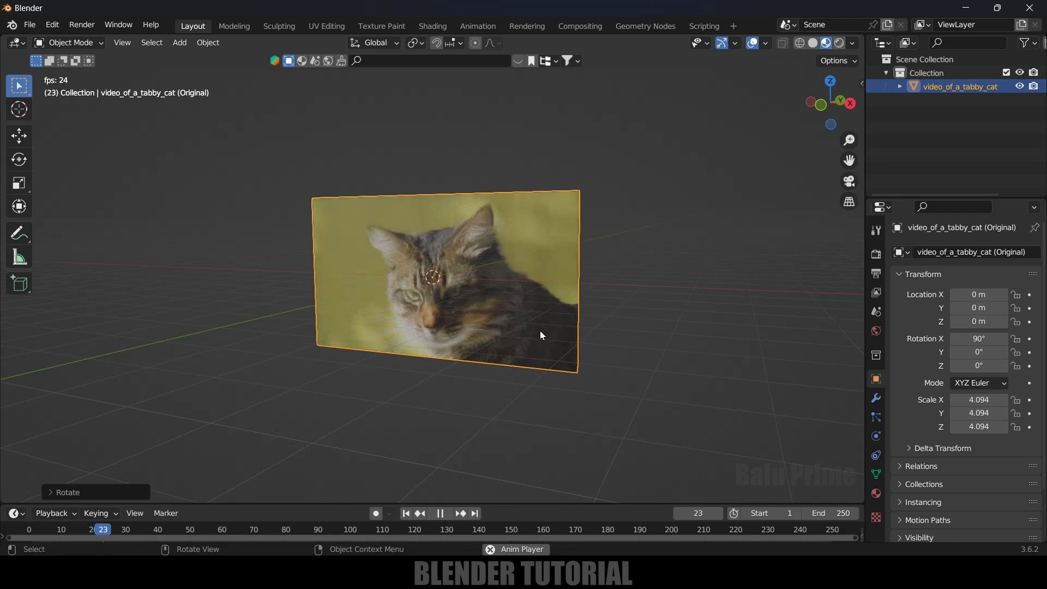
pyautogui.moveTo(540, 330); pyautogui.dragTo(537, 344, button='middle')
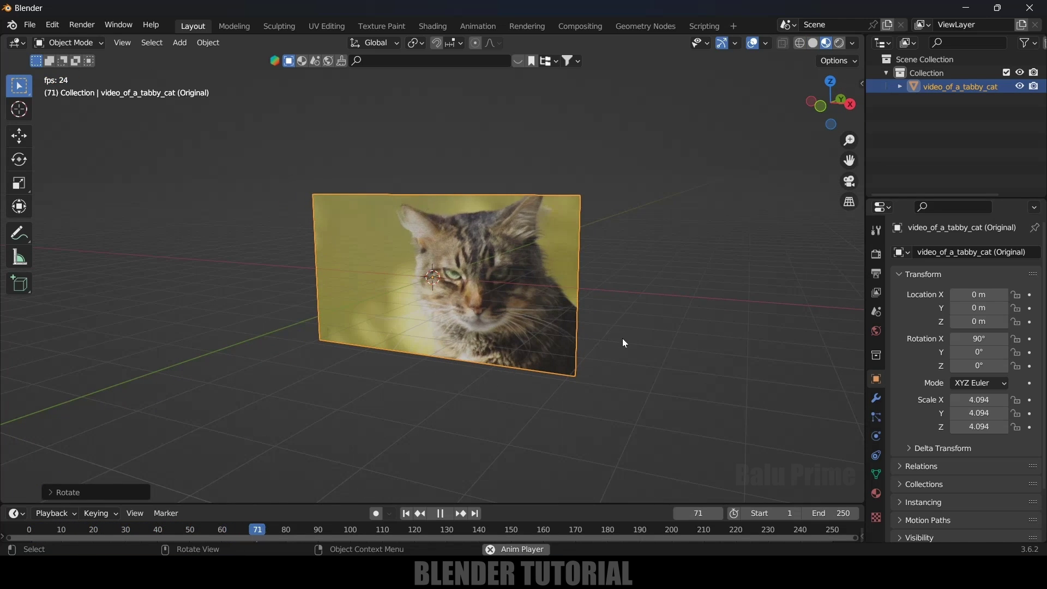
pyautogui.press('space')
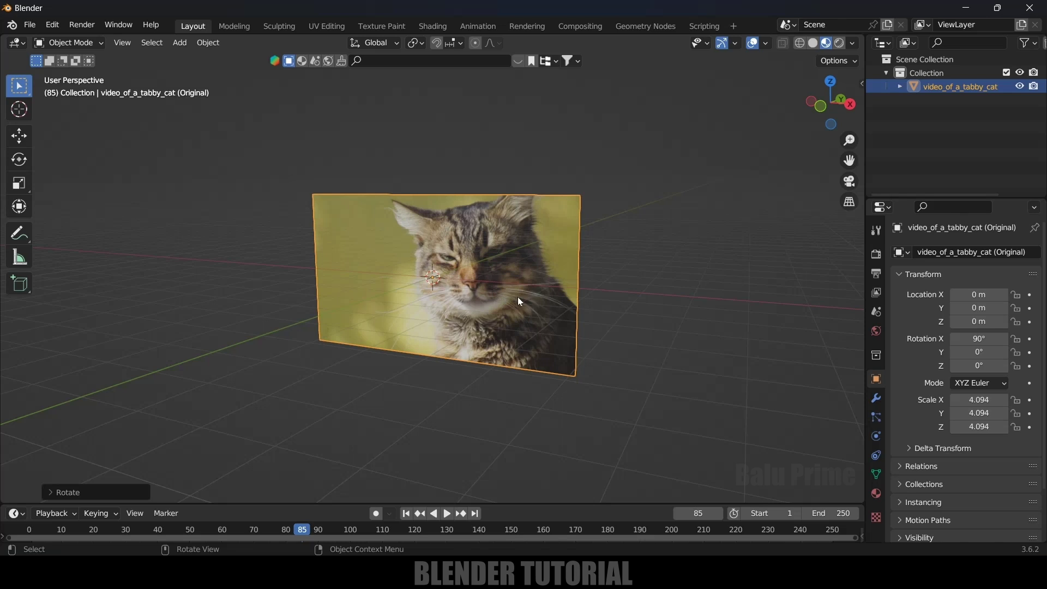
pyautogui.doubleClick(830, 513)
pyautogui.write('35')
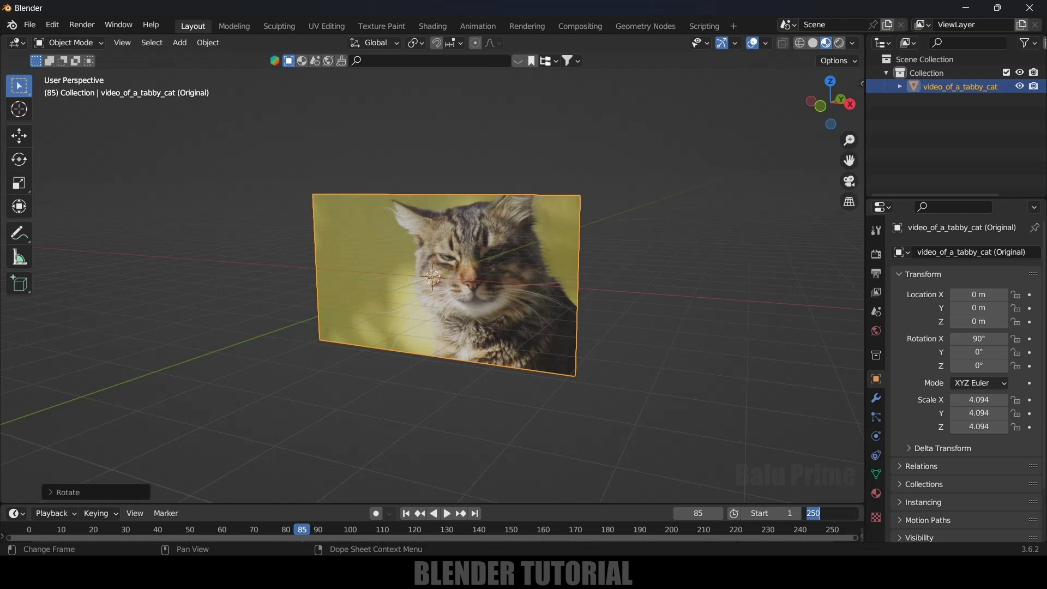
pyautogui.write('0')
pyautogui.press('Return')
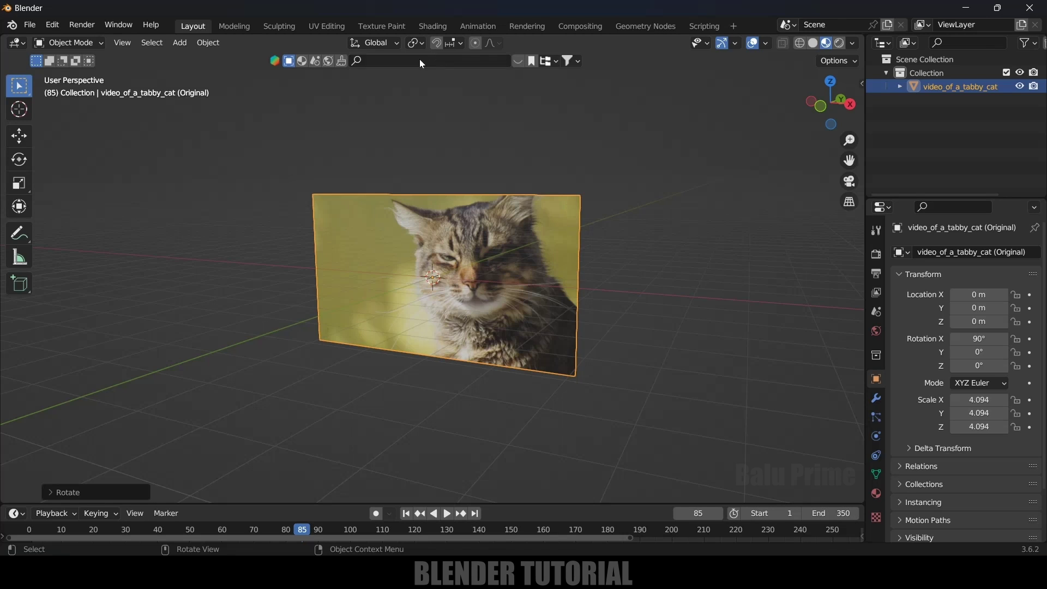
# - In the Shading workspace, set the cat video Image Texture node to Cyclic
pyautogui.click(438, 25)
pyautogui.moveTo(607, 440); pyautogui.dragTo(647, 386, button='middle')
pyautogui.scroll(2, 603, 273)
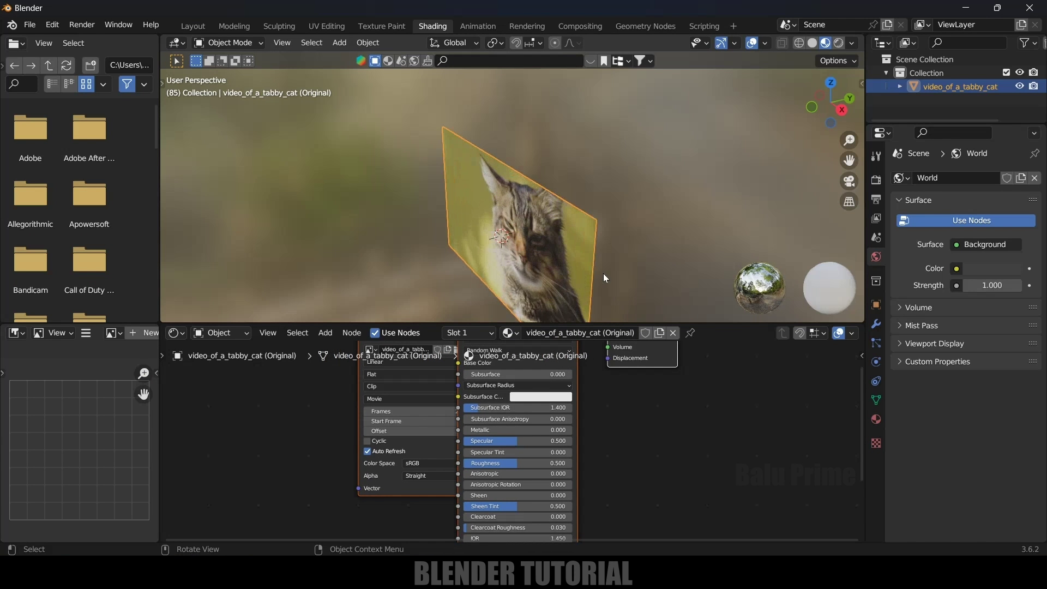
pyautogui.moveTo(603, 273); pyautogui.dragTo(643, 204, button='middle')
pyautogui.scroll(2, 647, 457)
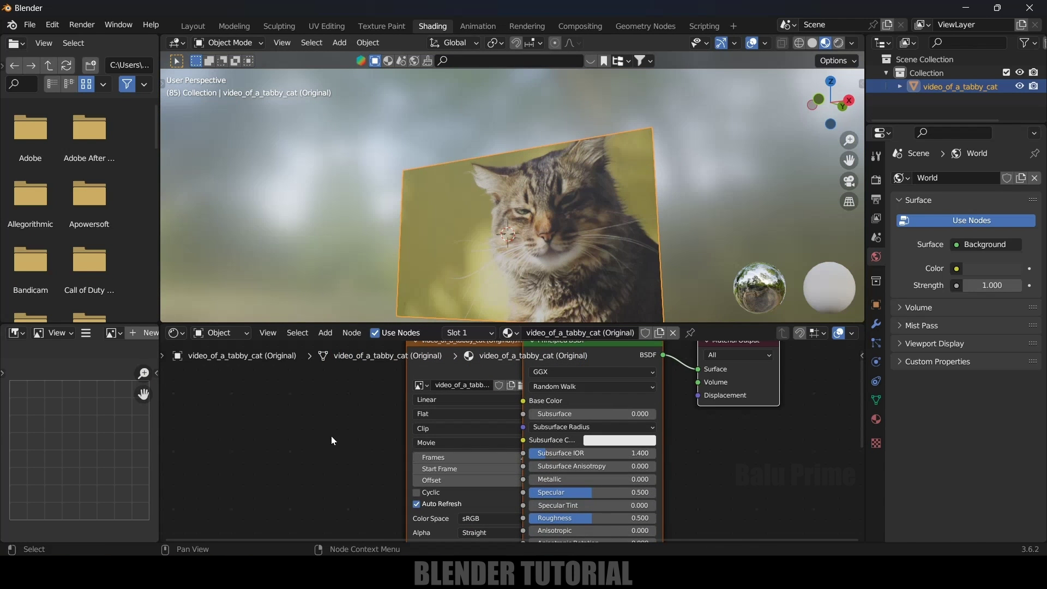
pyautogui.moveTo(331, 441); pyautogui.dragTo(357, 500, button='middle')
pyautogui.moveTo(495, 401); pyautogui.dragTo(369, 383)
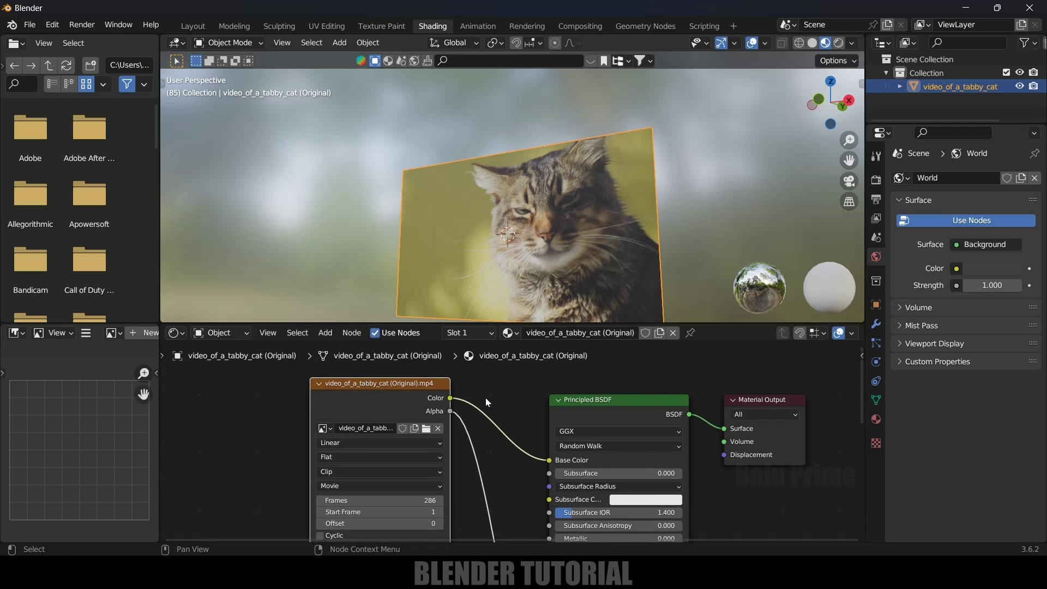
pyautogui.moveTo(507, 470); pyautogui.dragTo(516, 421, button='middle')
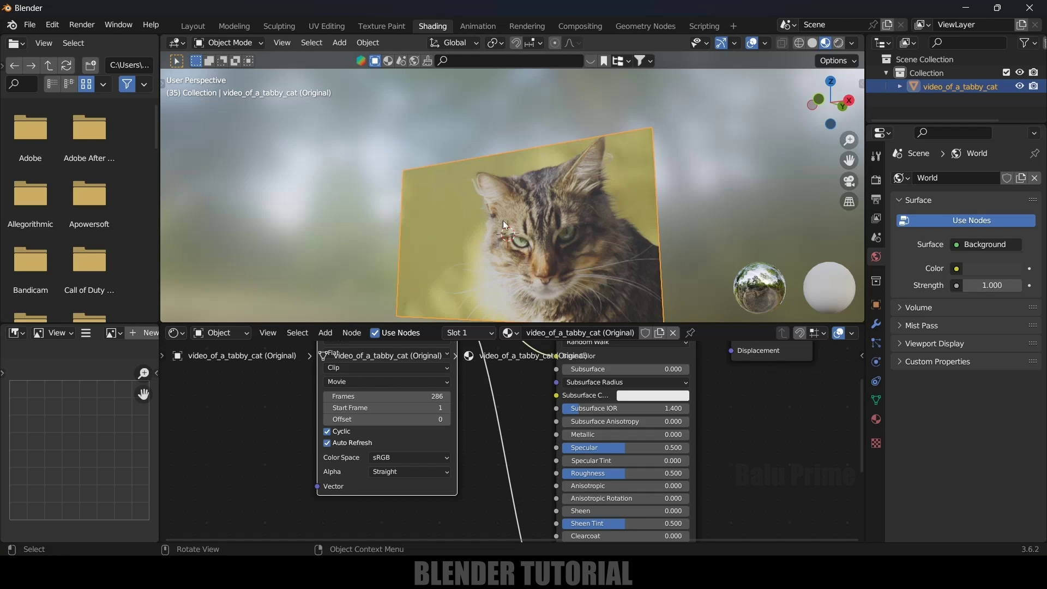
# - Switch back to the Layout workspace showing the upright cat plane at frame 35
pyautogui.click(202, 26)
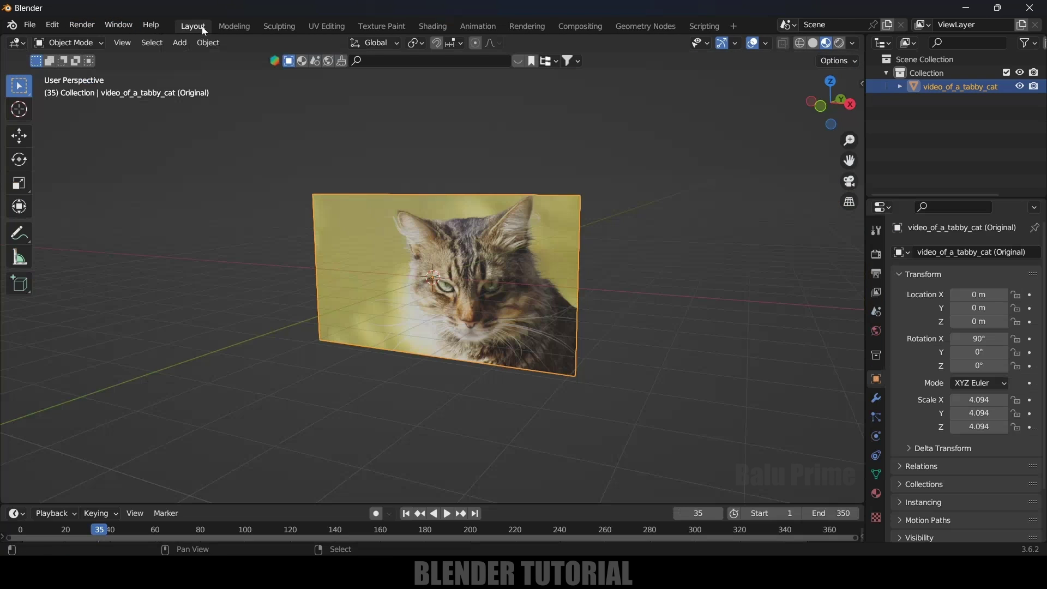